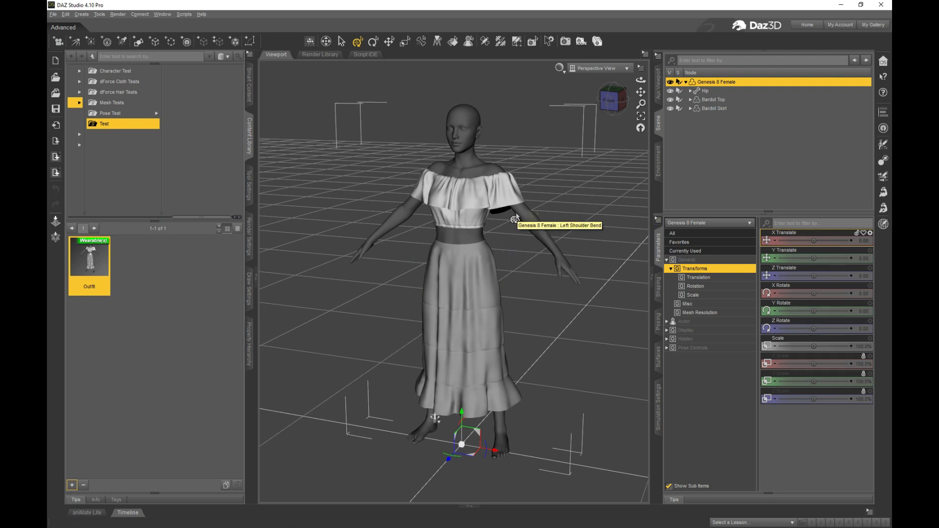
Step: Open Outfit.duf from its folder in Notepad++, examine its geometry_library section, and return to DAZ Studio
mouse_move(135, 262)
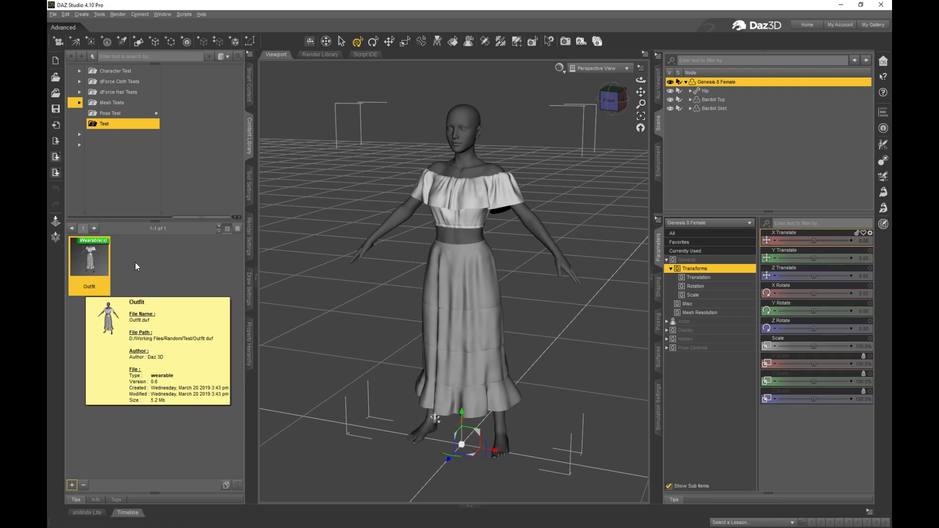
right_click(101, 254)
left_click(143, 366)
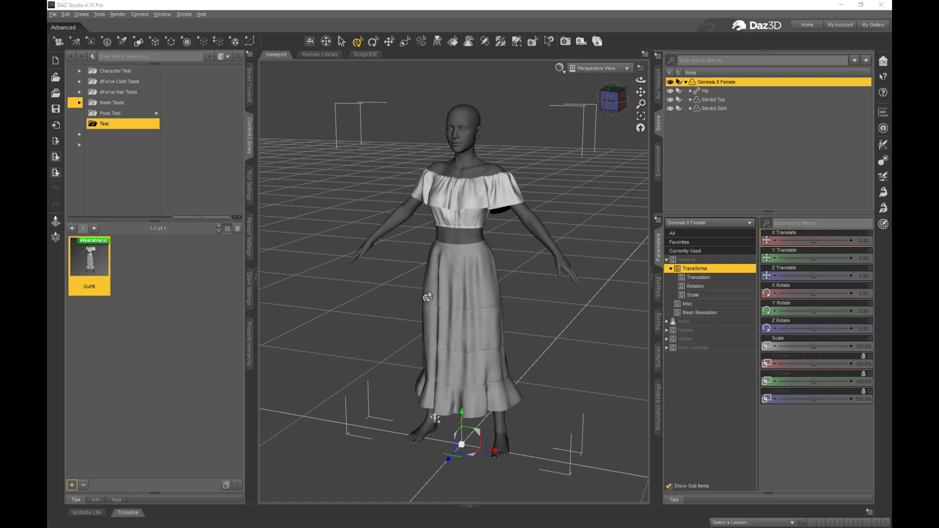
right_click(342, 237)
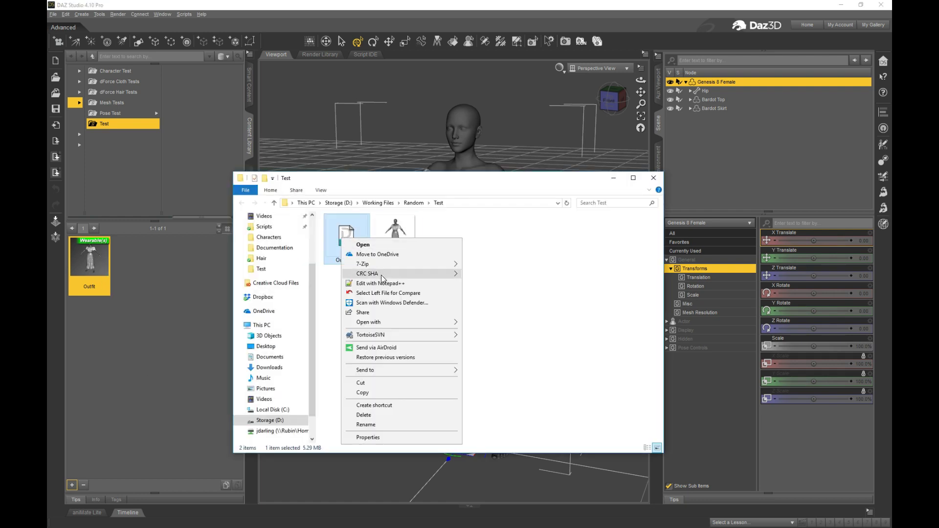
left_click(380, 275)
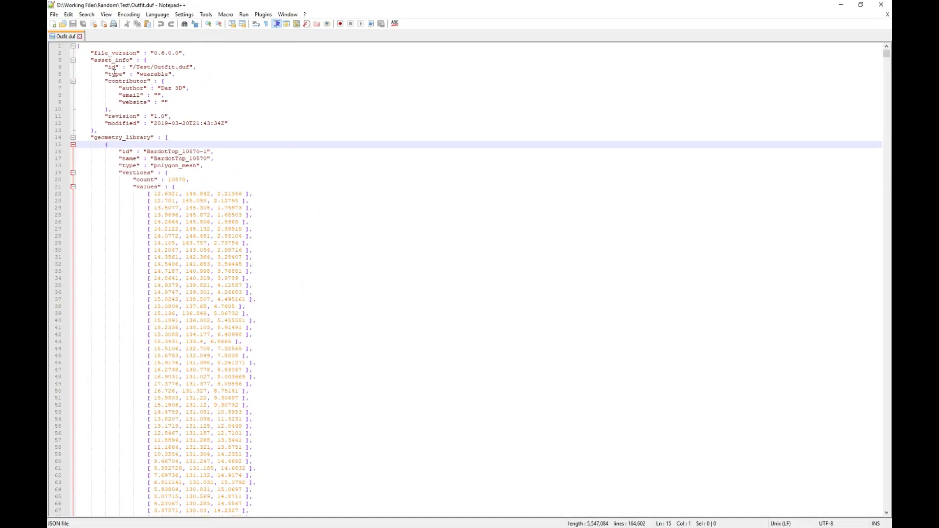
double_click(108, 138)
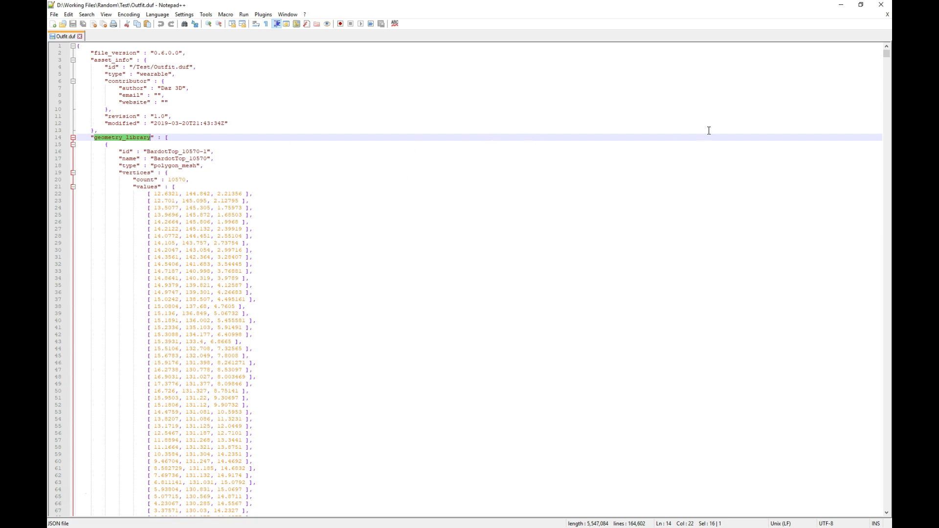
left_click(881, 5)
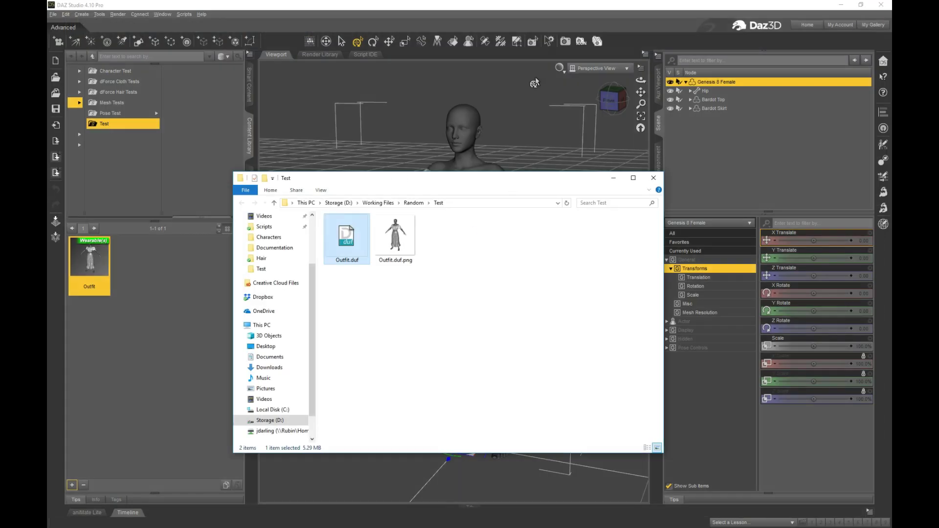
left_click(531, 11)
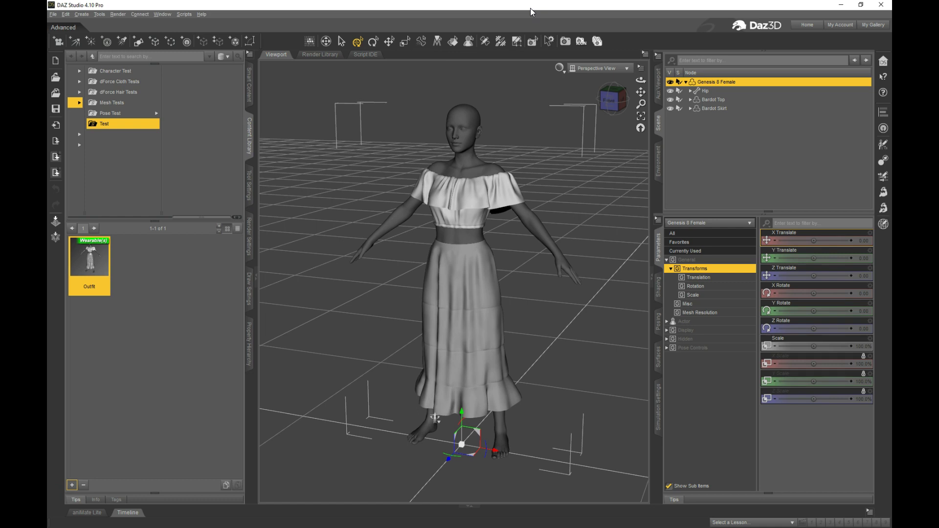
Step: Save the Bardot Top as a Figure/Prop support asset named Top in the Test folder, using the default save options
left_click(721, 99)
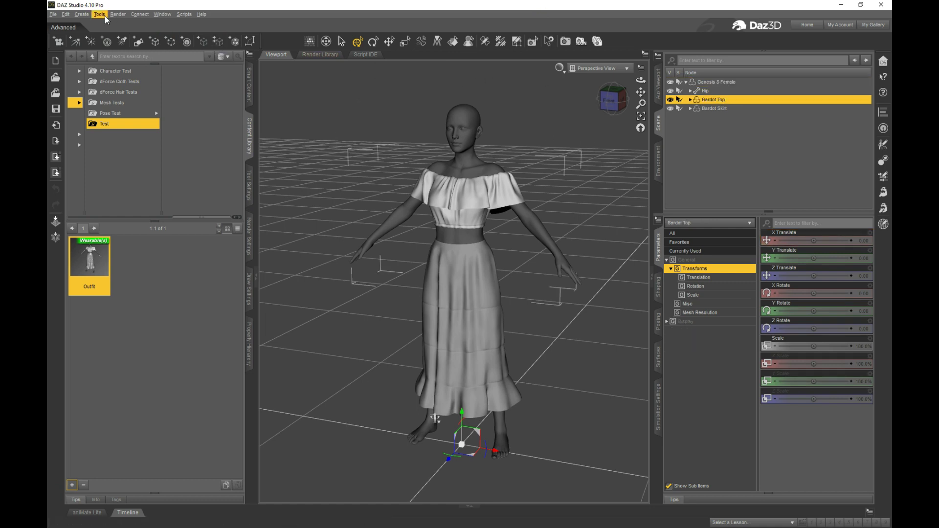
left_click(54, 15)
mouse_move(110, 74)
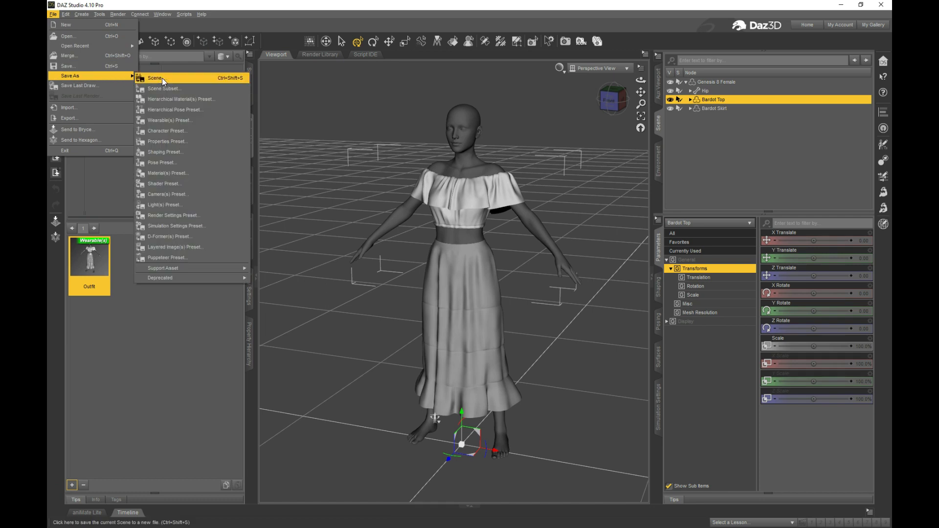
mouse_move(224, 269)
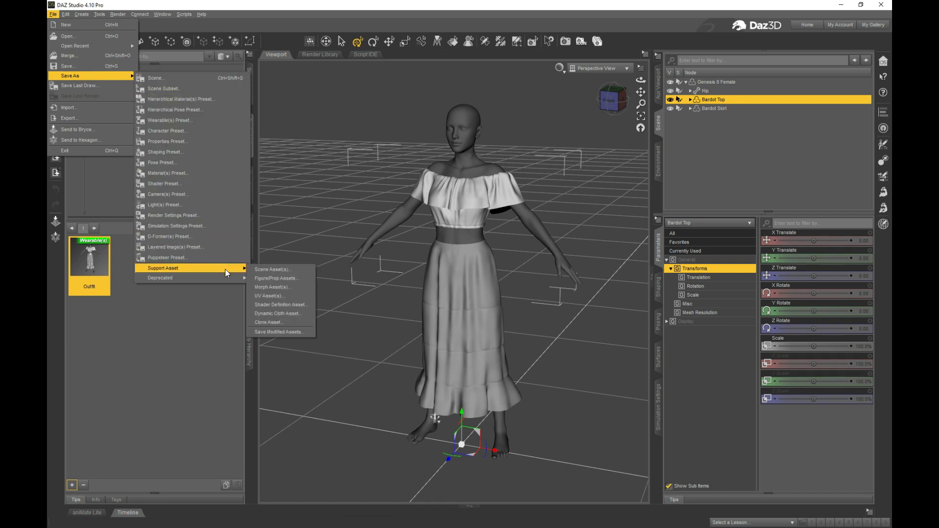
left_click(300, 280)
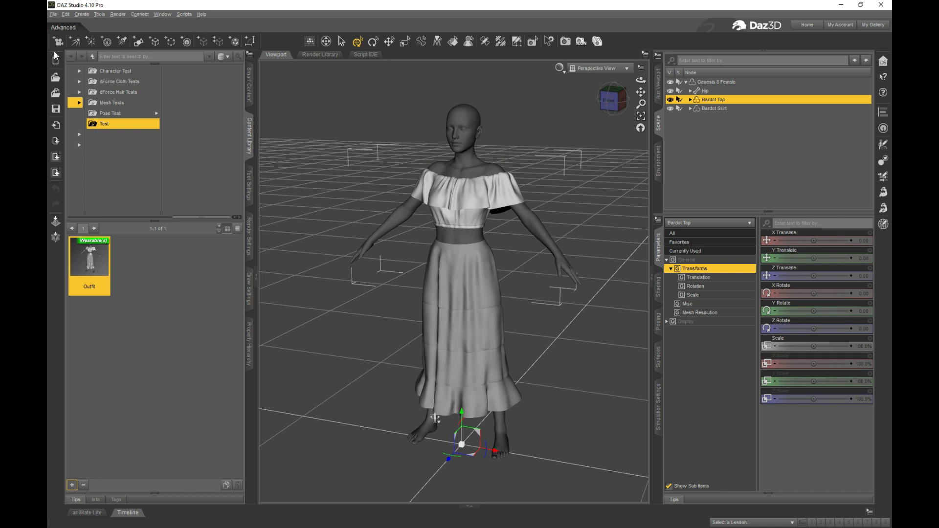
left_click(53, 15)
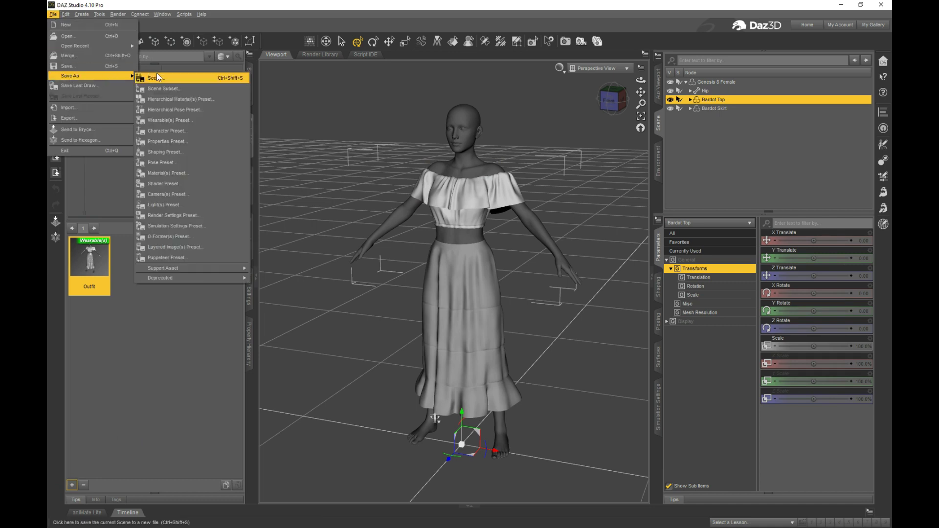
left_click(273, 278)
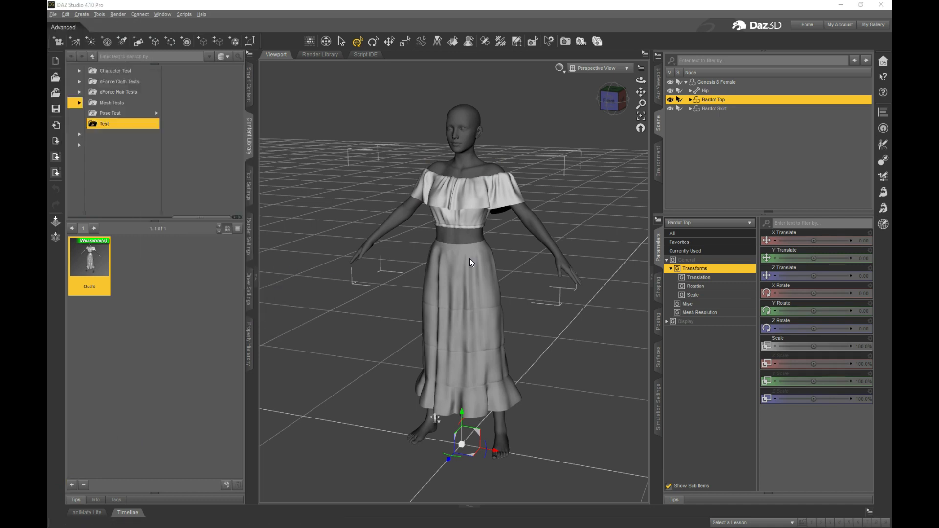
type("T")
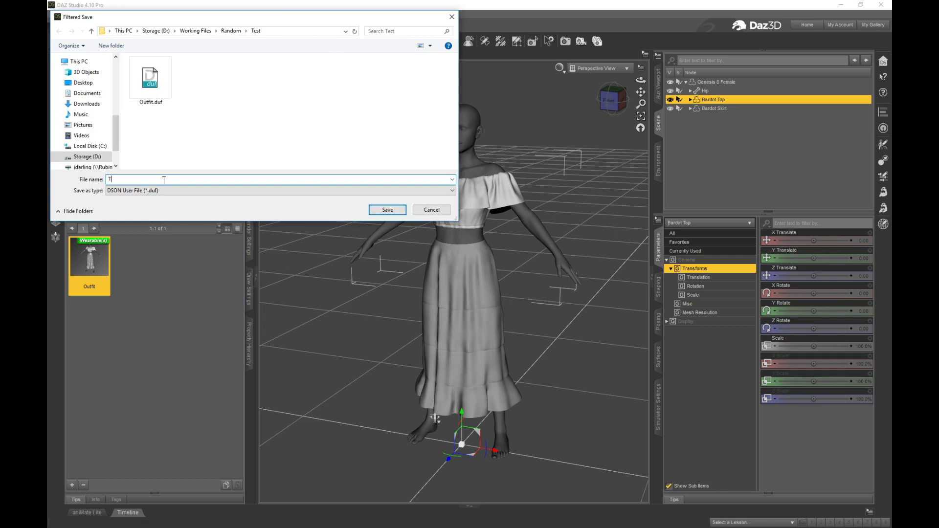
type("op")
key("Return")
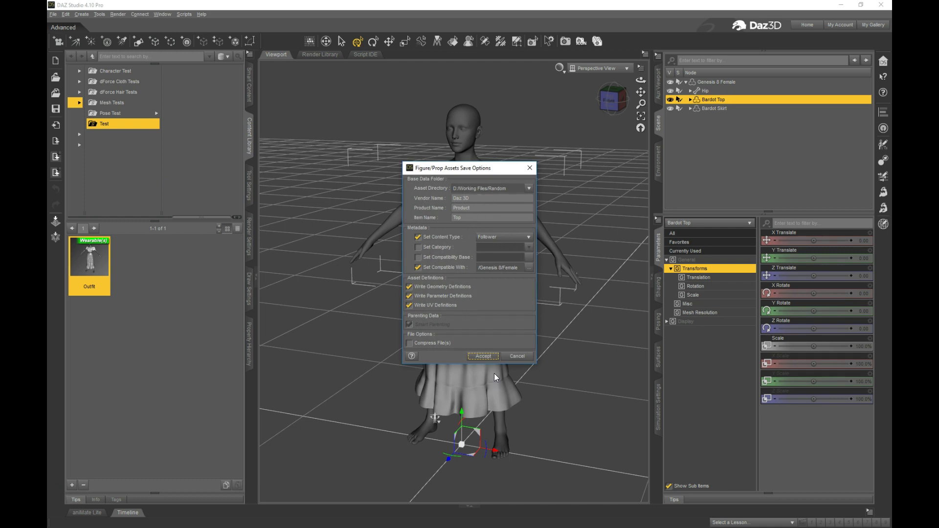
left_click(483, 356)
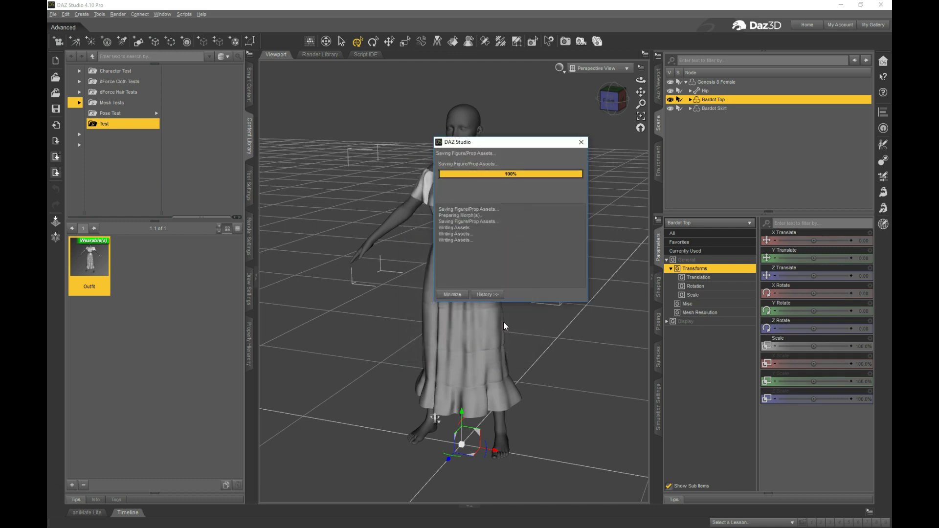
Step: Save the Bardot Skirt as a Figure/Prop support asset named Skirt in the Test folder, using the default save options
left_click(709, 109)
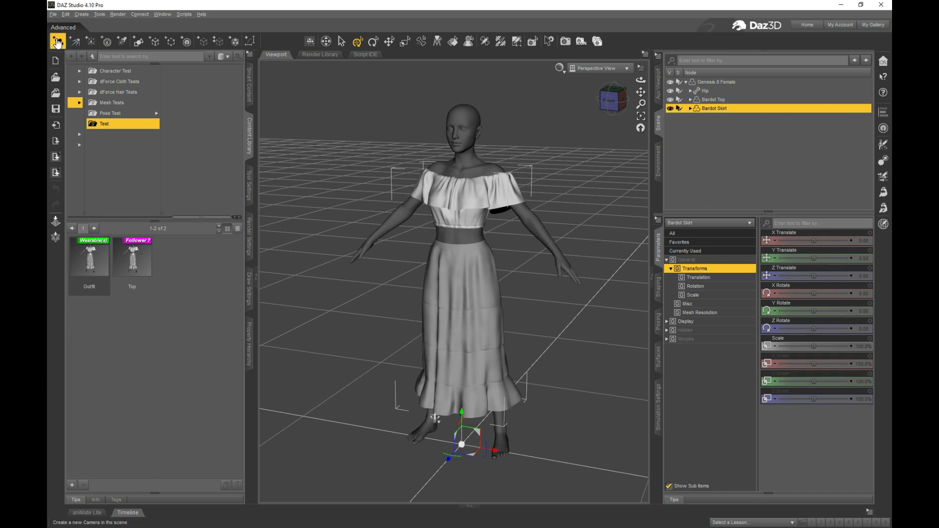
left_click(52, 15)
mouse_move(93, 76)
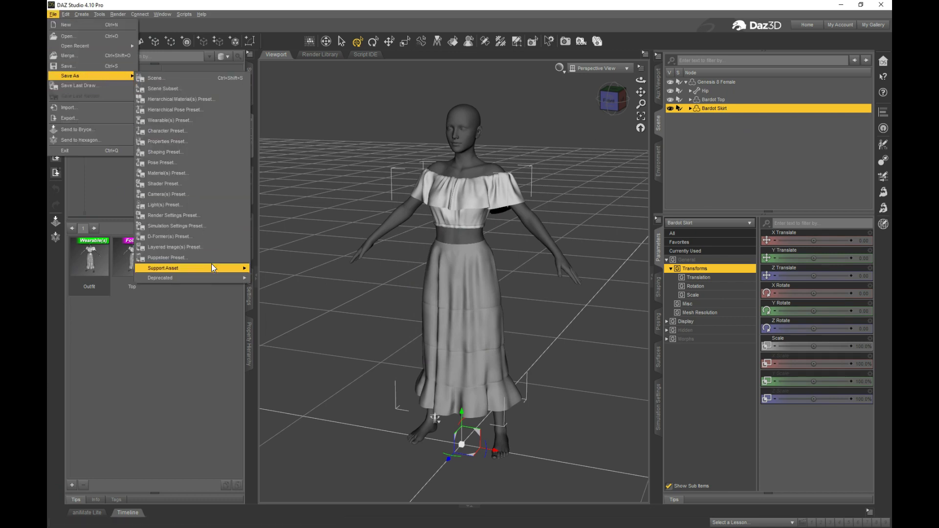
mouse_move(211, 264)
left_click(278, 274)
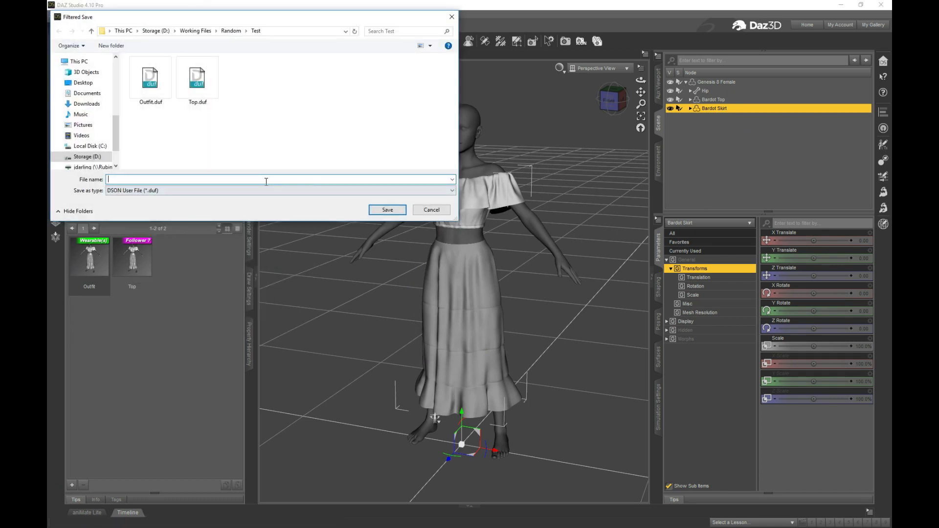
type("Skirt")
key("Return")
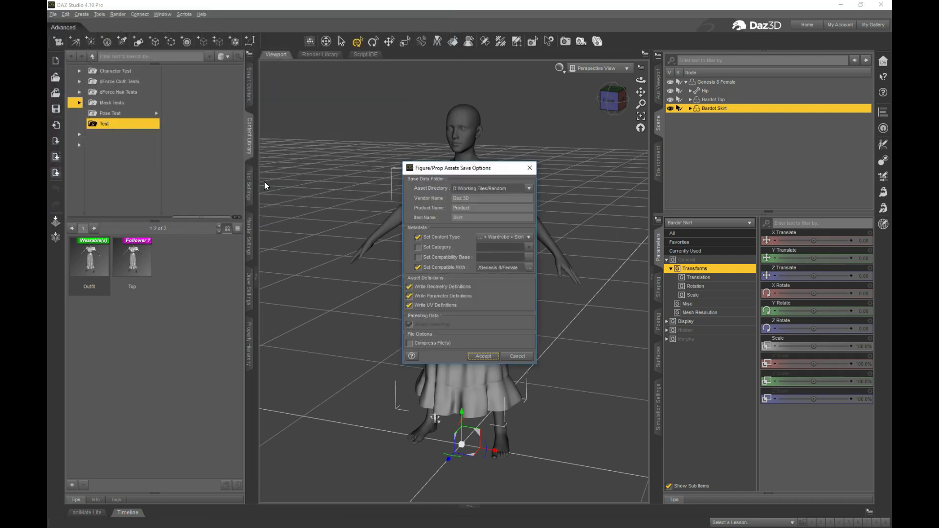
left_click(485, 358)
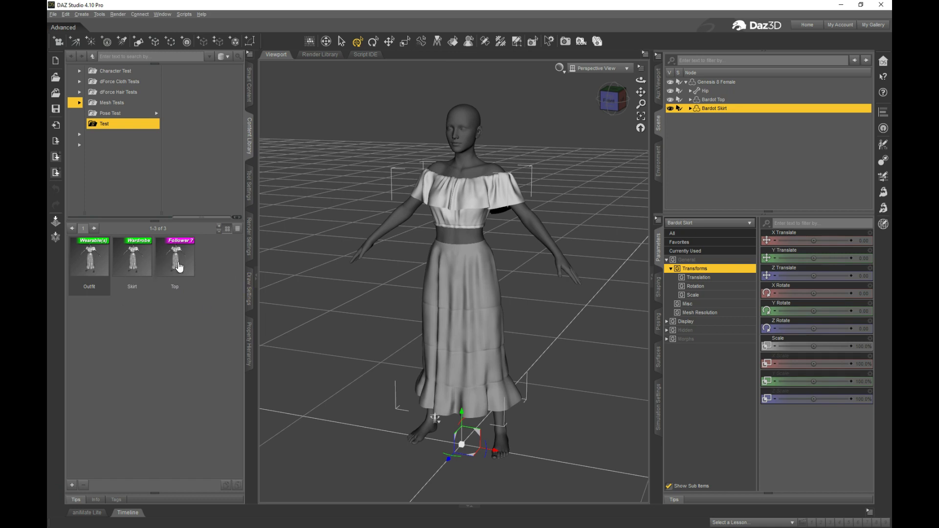
Step: Save a Wearable(s) Preset of Genesis 8 Female with the Bardot Top and Bardot Skirt, overwriting Outfit.duf
left_click(710, 81)
left_click(71, 487)
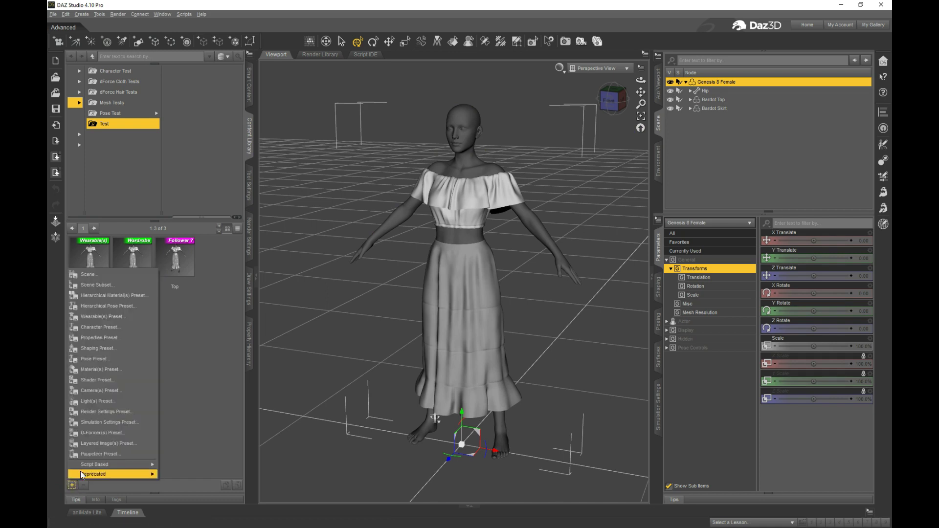
left_click(104, 318)
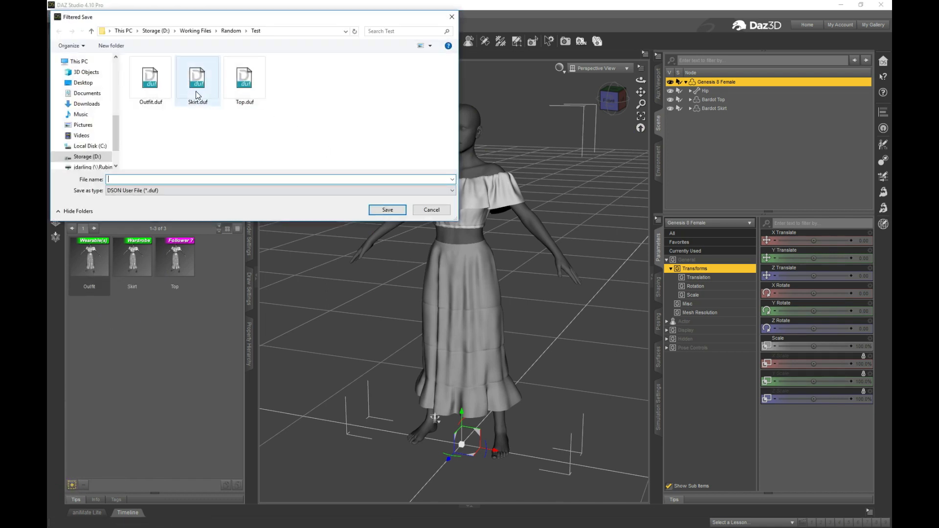
left_click(149, 86)
left_click(388, 210)
left_click(452, 277)
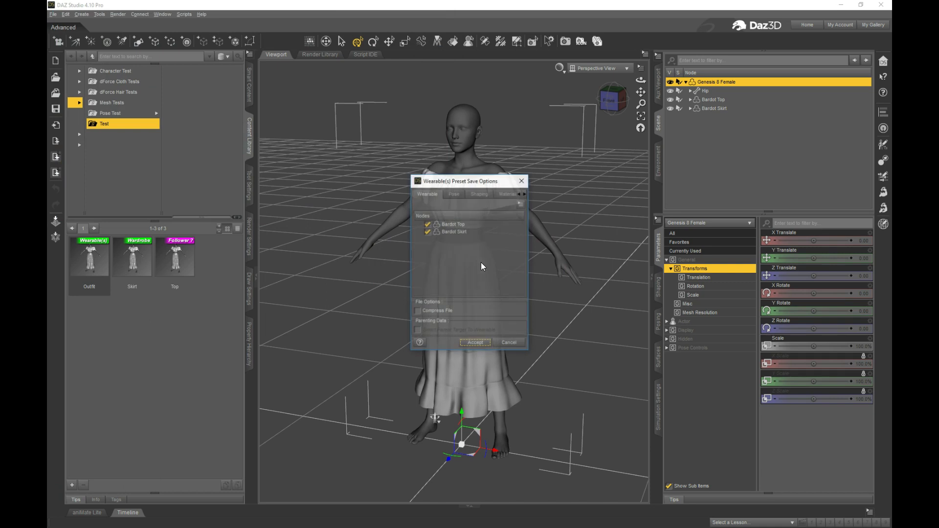
left_click(473, 343)
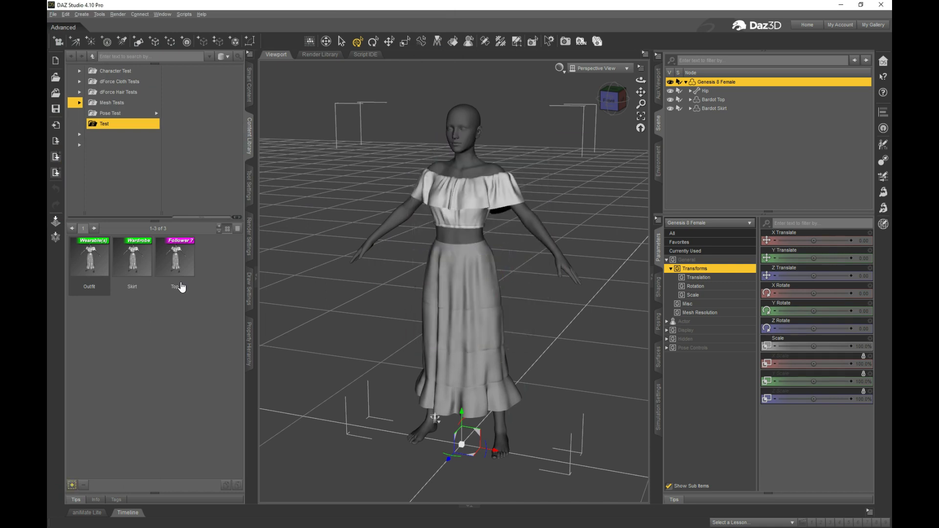
Step: Open the resaved Outfit.duf from its folder in Notepad++ and examine the material_library section at its beginning
right_click(88, 255)
left_click(138, 362)
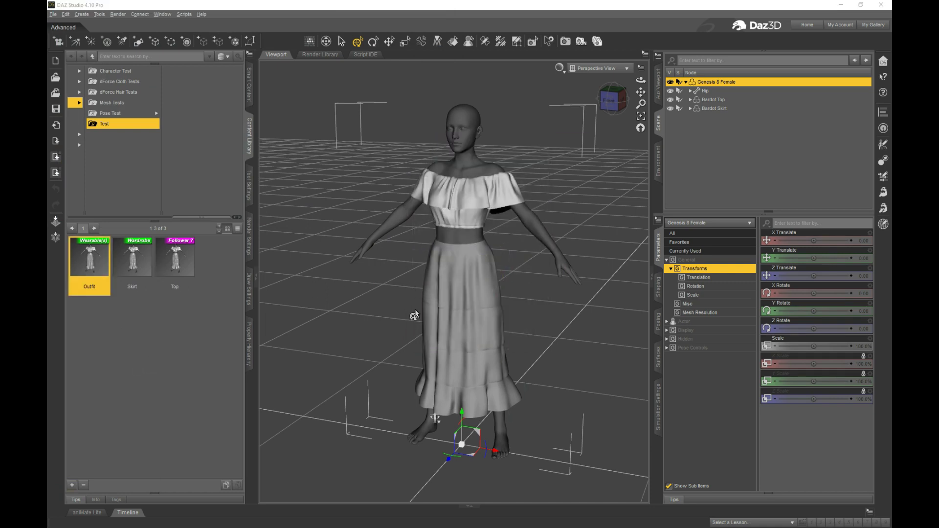
right_click(348, 250)
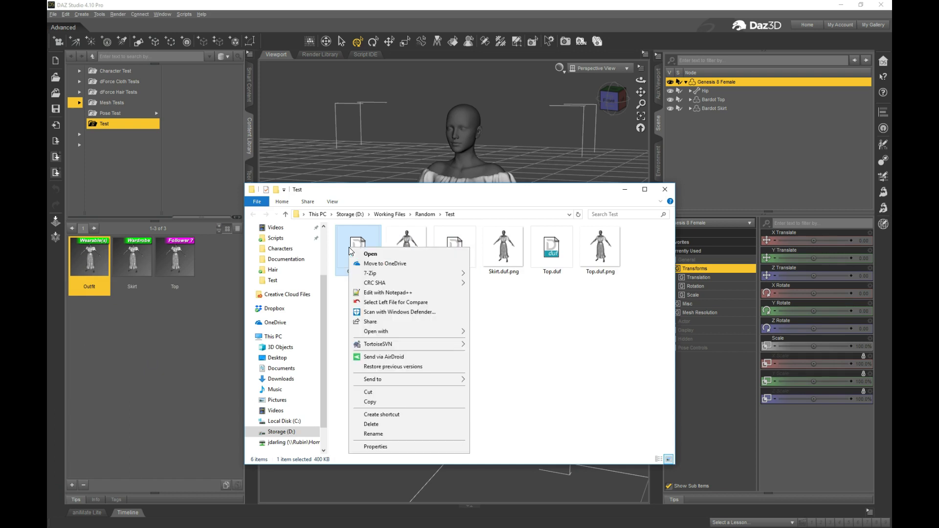
left_click(391, 280)
left_click(318, 137)
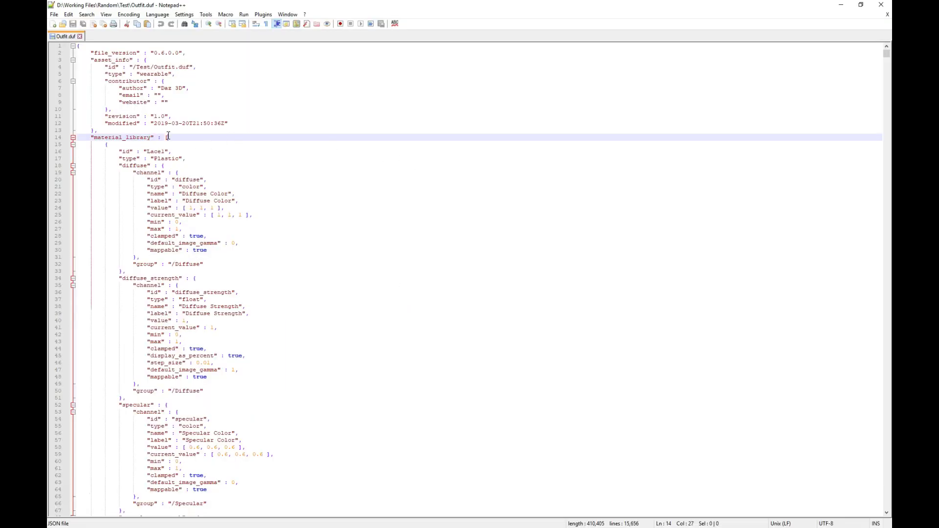
left_click(840, 6)
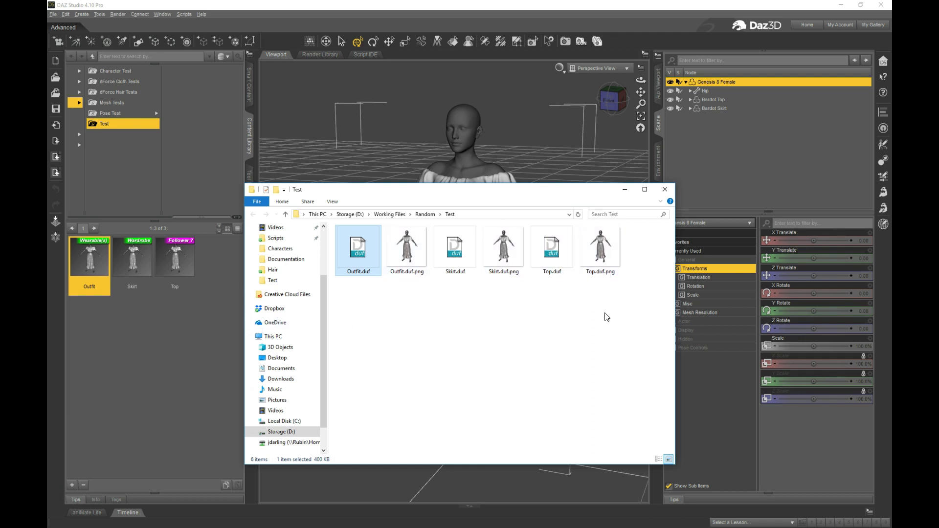
Step: Delete the Skirt and Top .duf files with their .png thumbnails from the Test folder and refresh DAZ Studio's content library
left_click_drag(629, 312, 453, 233)
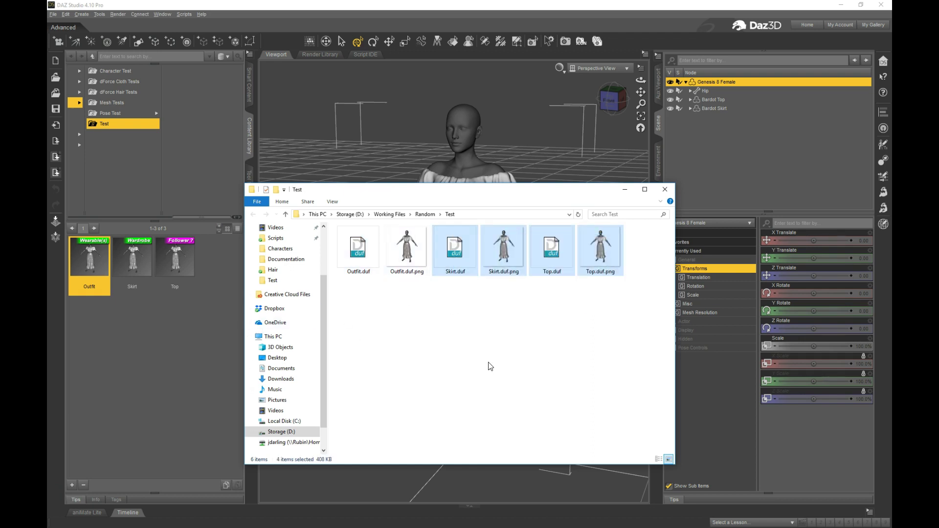
key("Delete")
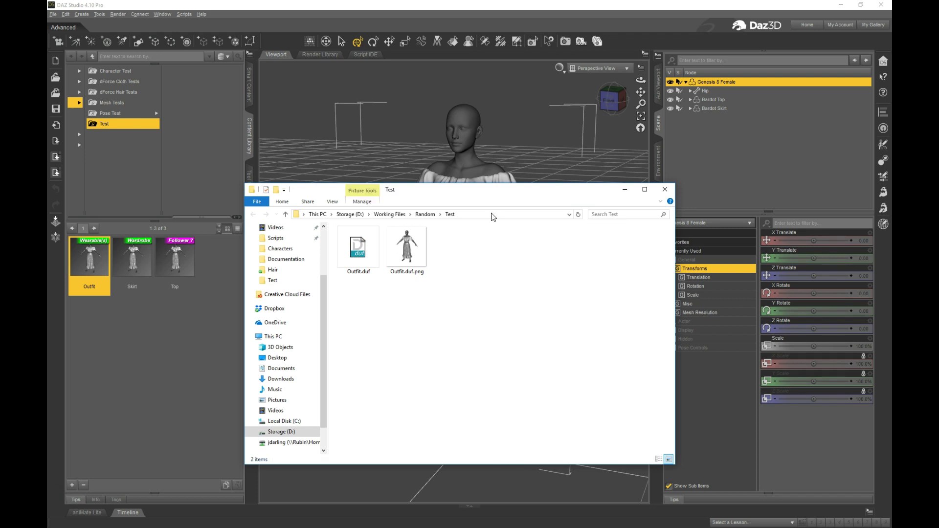
left_click(497, 11)
right_click(203, 352)
left_click(208, 358)
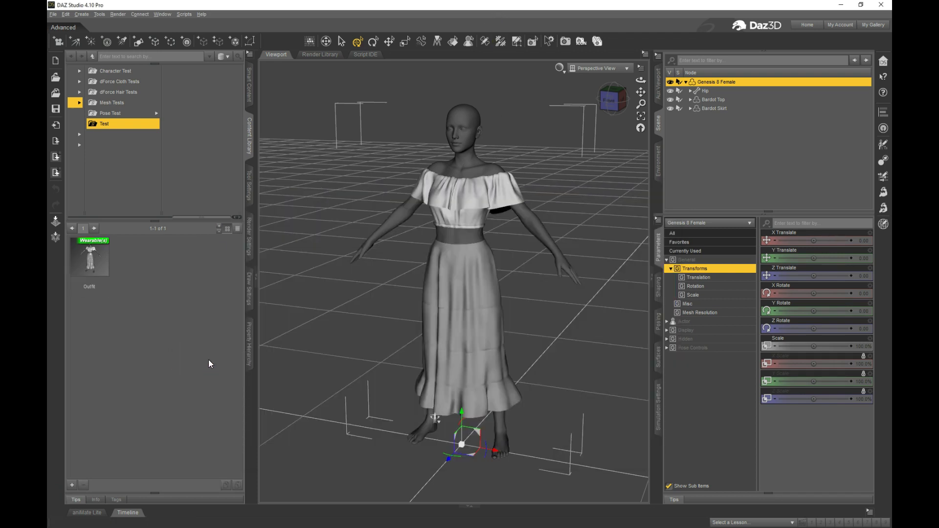
Step: Remove the Bardot Top and Bardot Skirt from the scene and load the Outfit wearable preset onto Genesis 8 Female
left_click(715, 98)
left_click(711, 107, "shift")
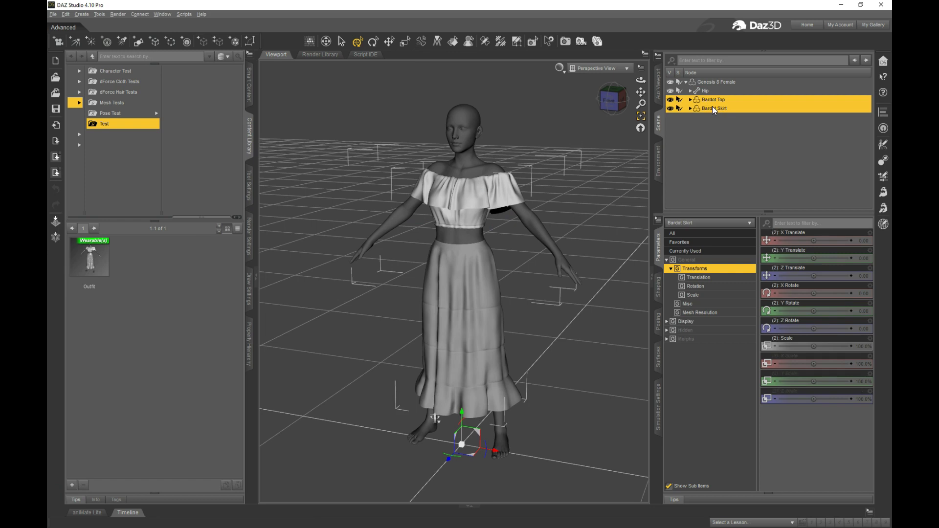
key("Delete")
left_click(709, 81)
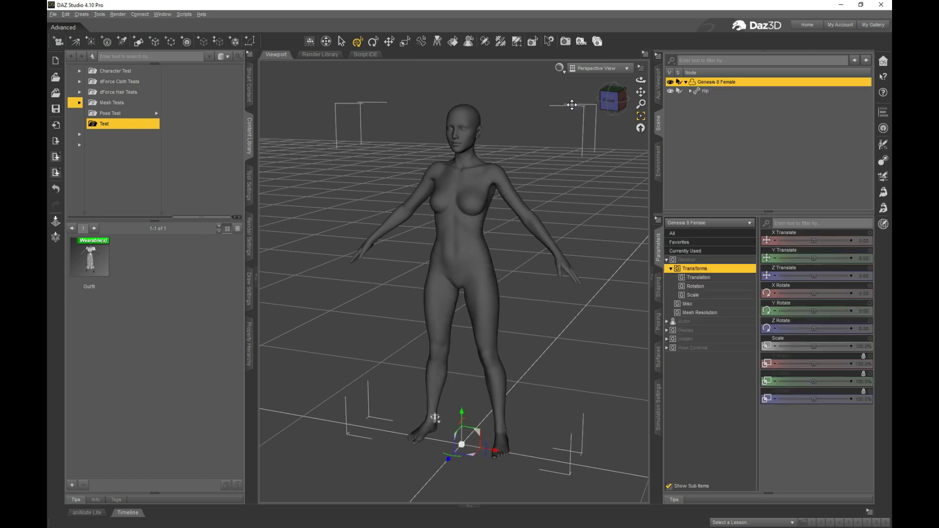
double_click(92, 258)
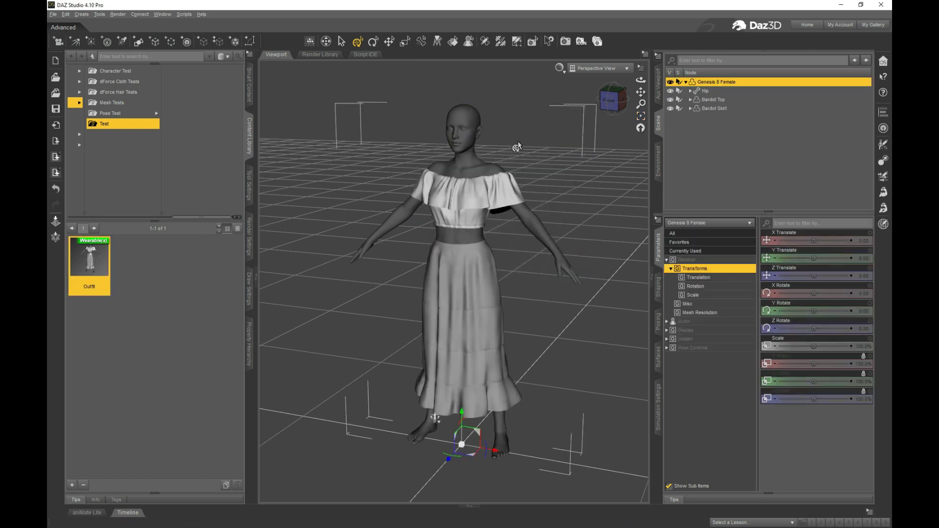